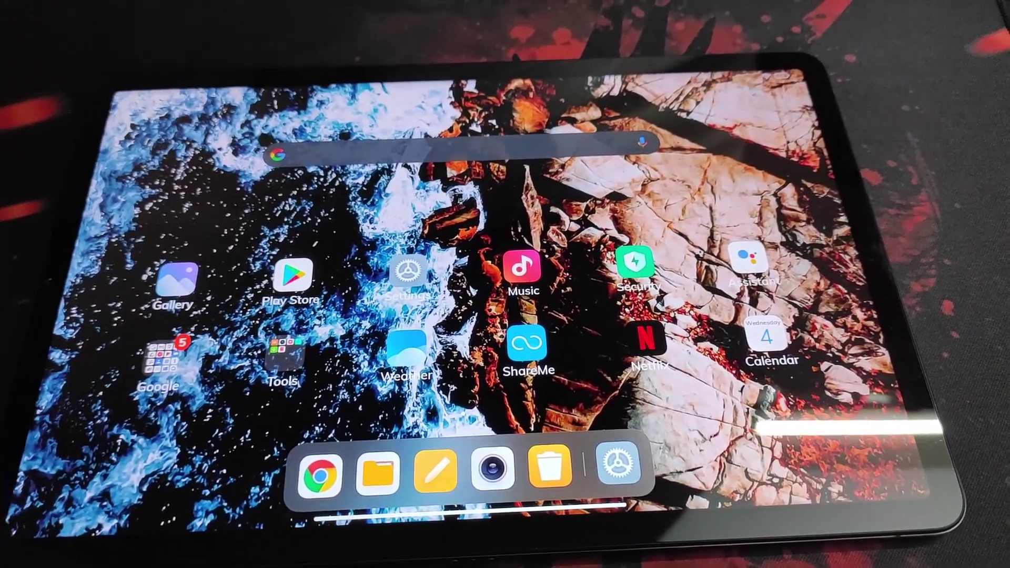
# Open Settings and go to the Wallpaper page with local, recent and pre-installed wallpapers
pyautogui.click(407, 273)
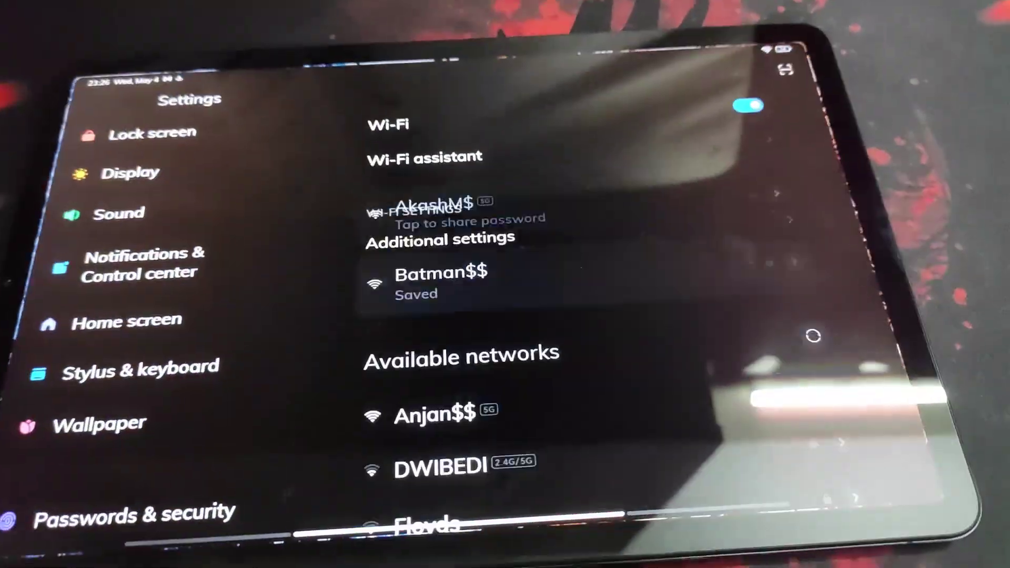
pyautogui.scroll(-3, 158, 355)
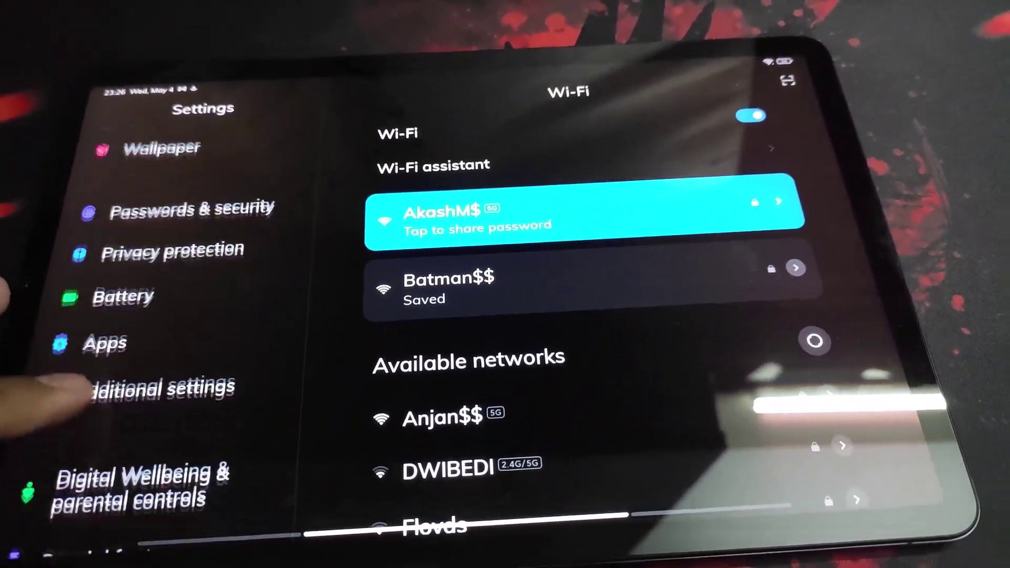
pyautogui.scroll(3, 158, 316)
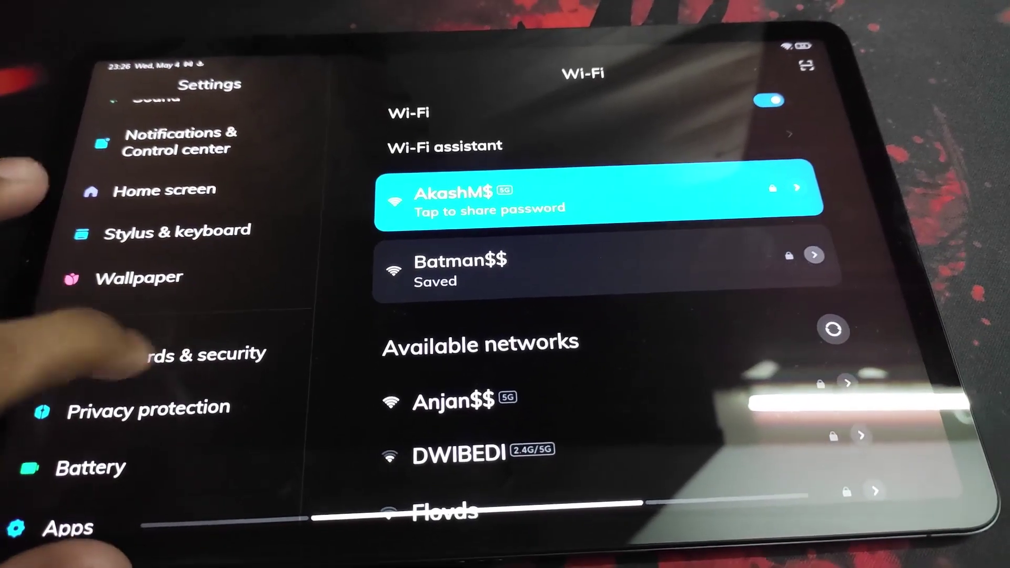
pyautogui.click(139, 291)
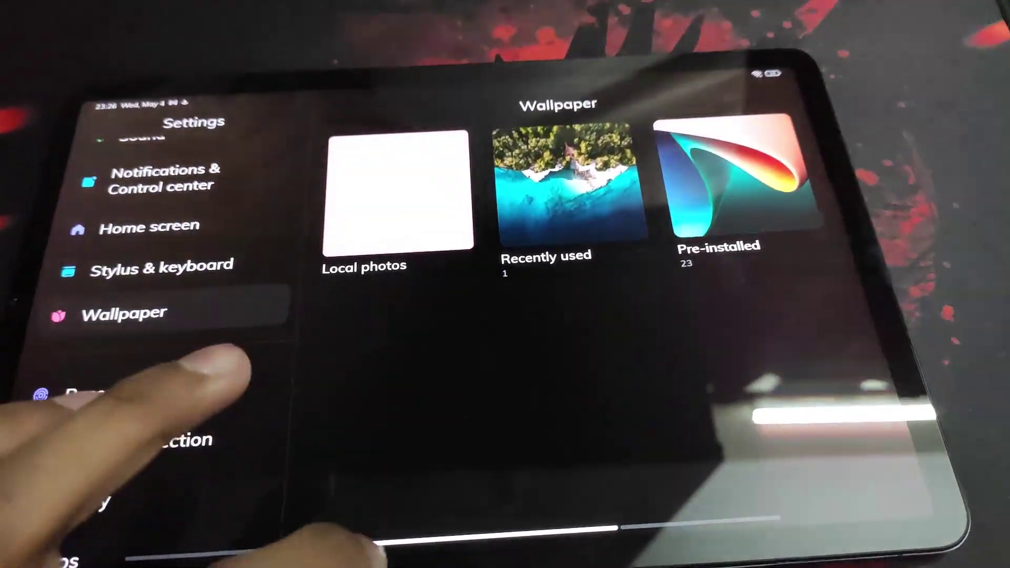
# Go home, open Play Store and rerun the recent 'miui font' search
pyautogui.moveTo(316, 544); pyautogui.dragTo(315, 379)
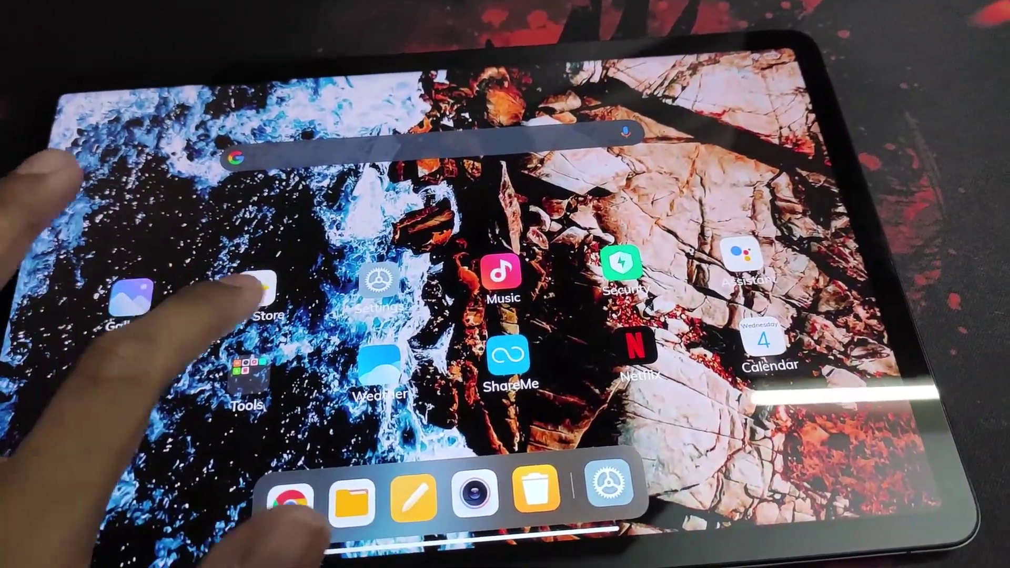
pyautogui.click(253, 298)
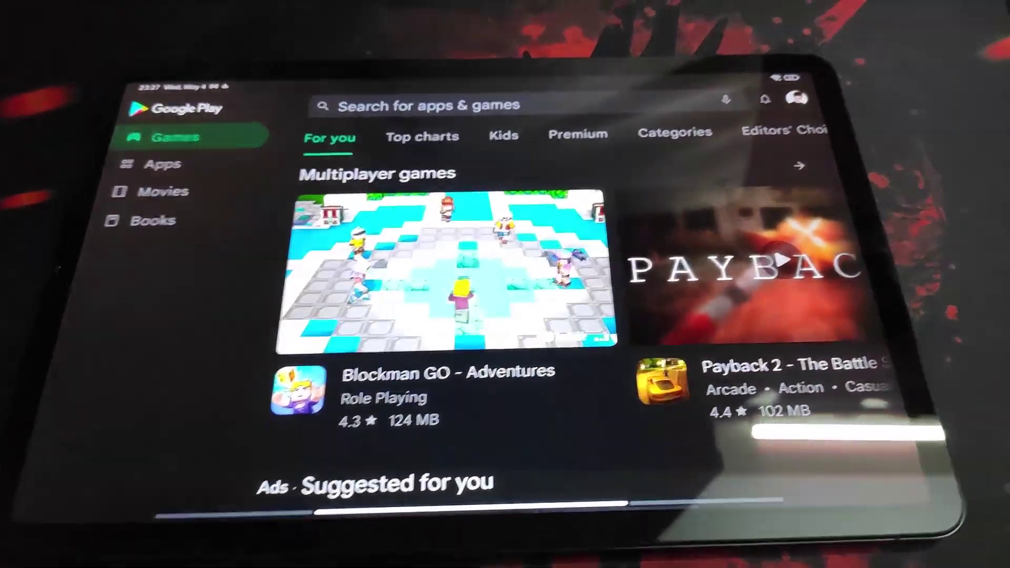
pyautogui.click(418, 105)
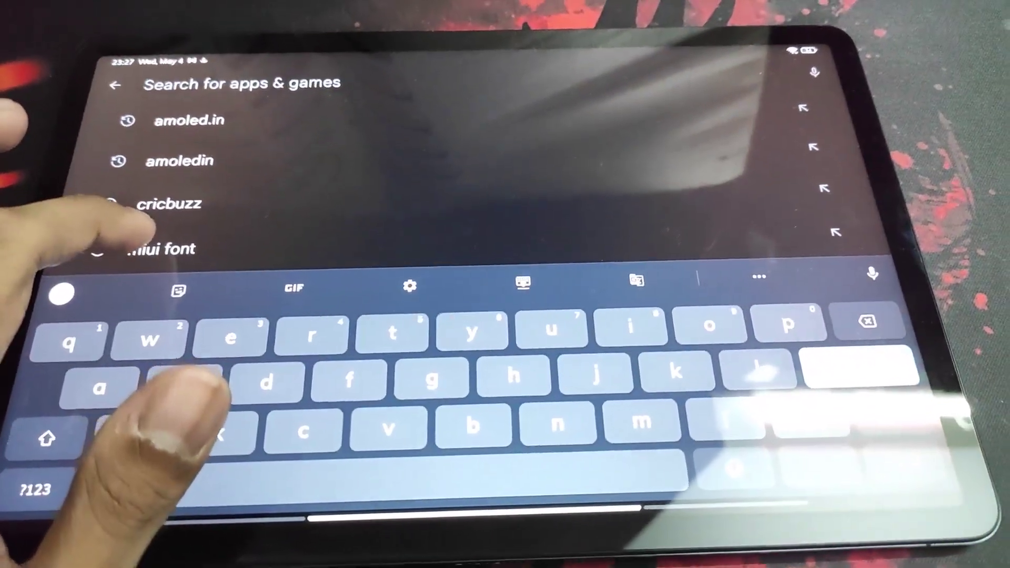
pyautogui.click(162, 264)
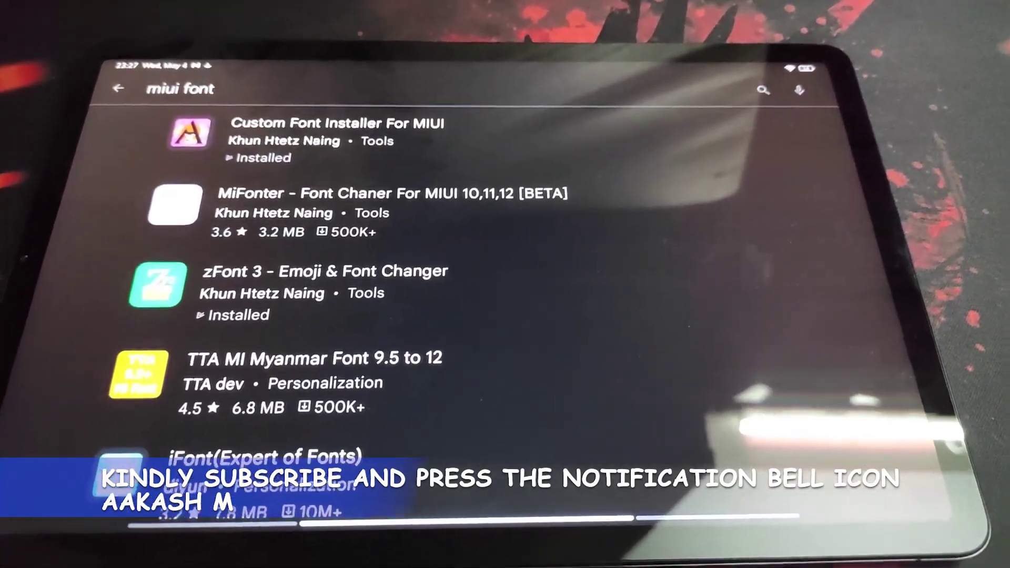
pyautogui.scroll(-1, 505, 316)
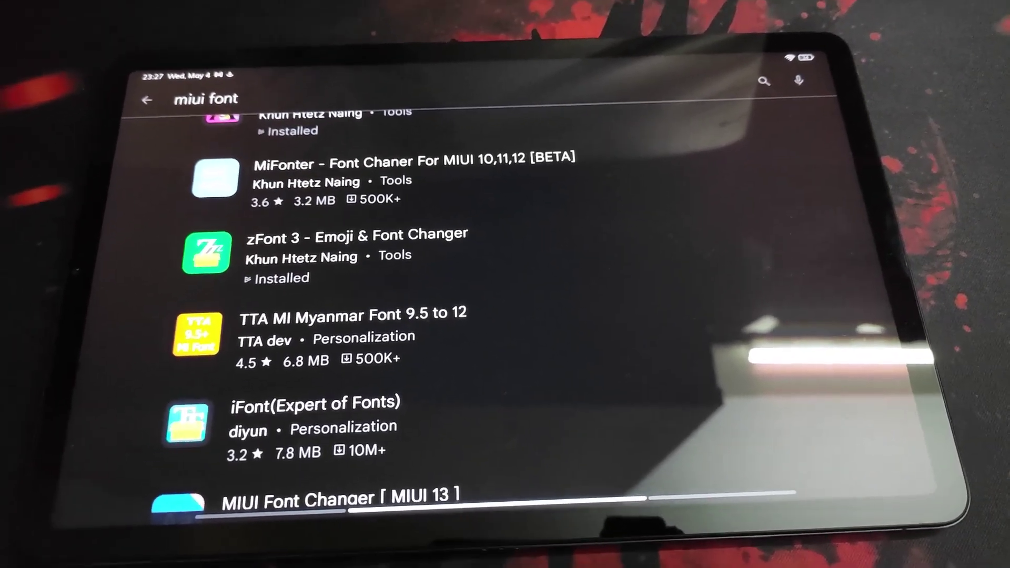
pyautogui.scroll(2, 229, 339)
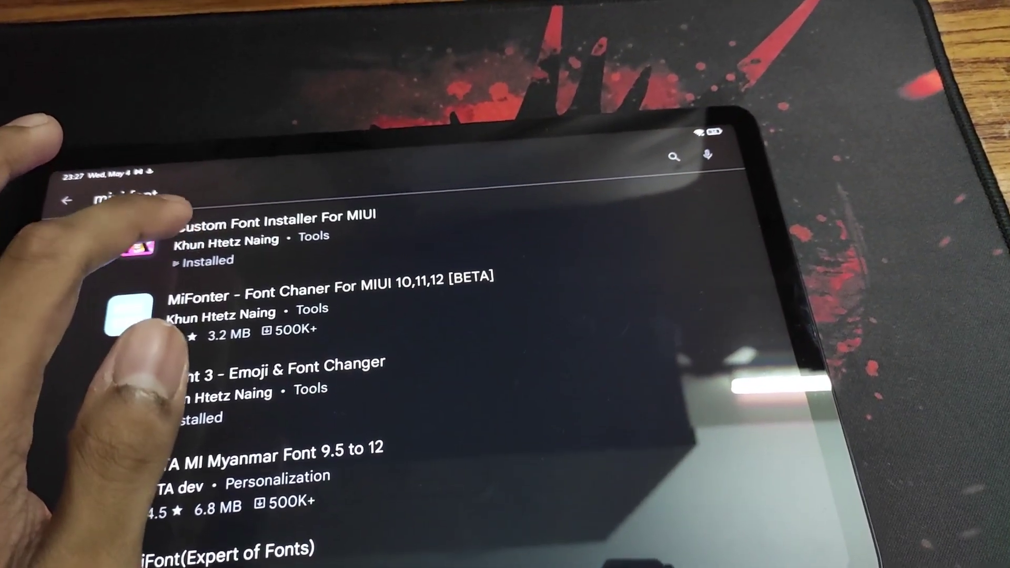
# Open the Custom Font Installer For MIUI store page and launch the installed app
pyautogui.click(190, 233)
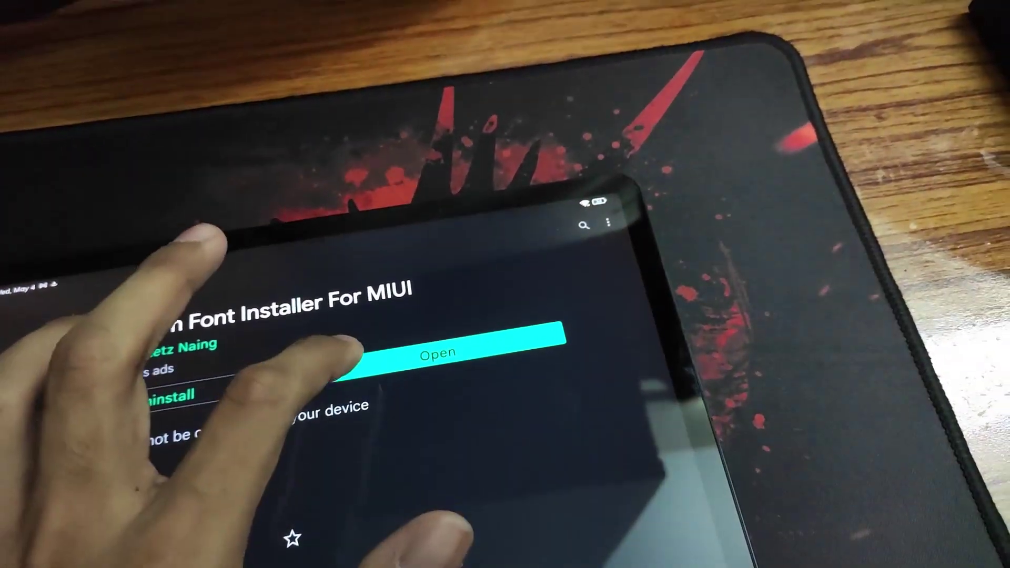
pyautogui.click(445, 339)
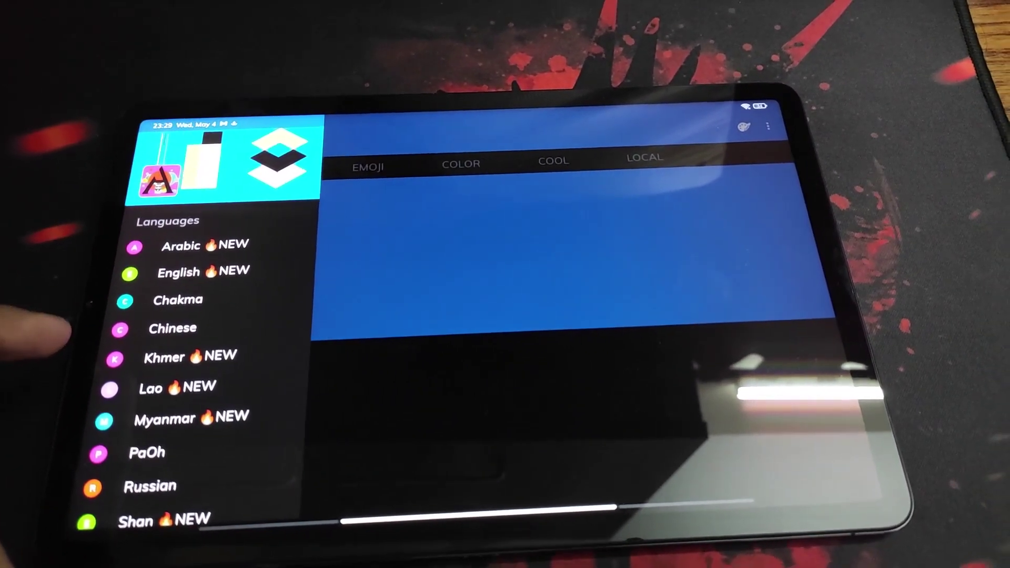
# Choose the English font collection in Custom Font Installer
pyautogui.click(191, 272)
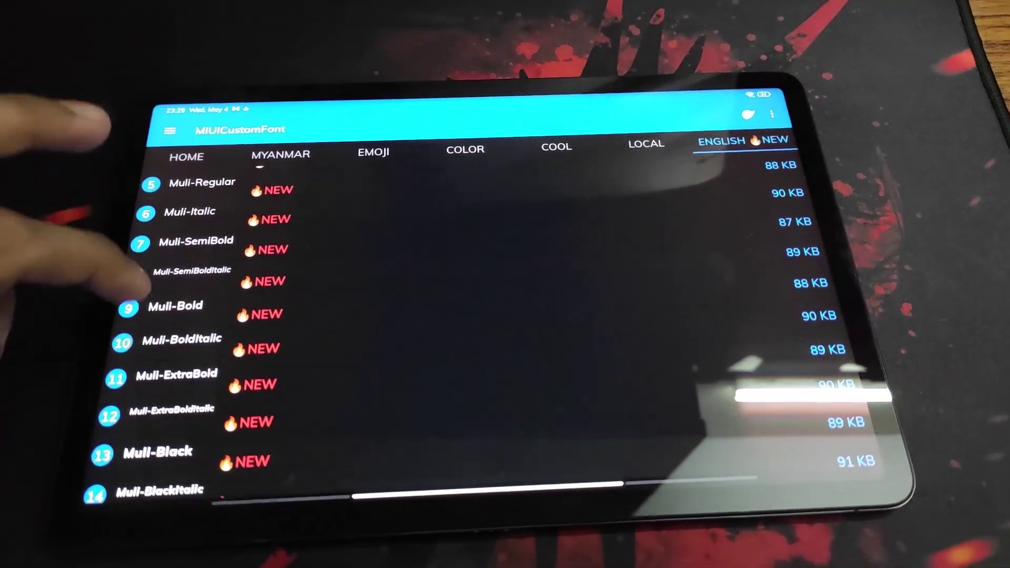
pyautogui.scroll(-3, 154, 316)
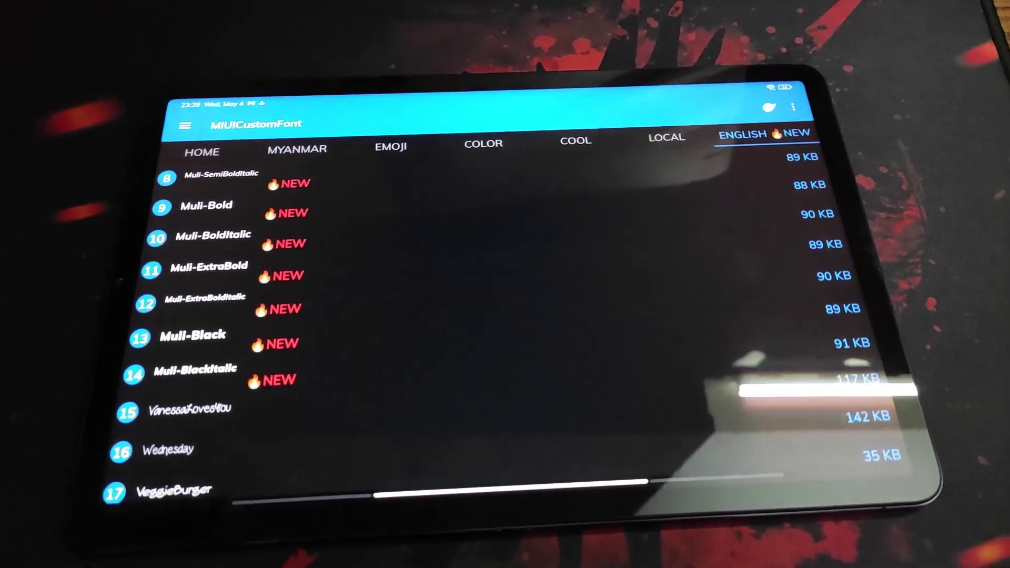
pyautogui.scroll(-3, 151, 316)
pyautogui.scroll(2, 138, 355)
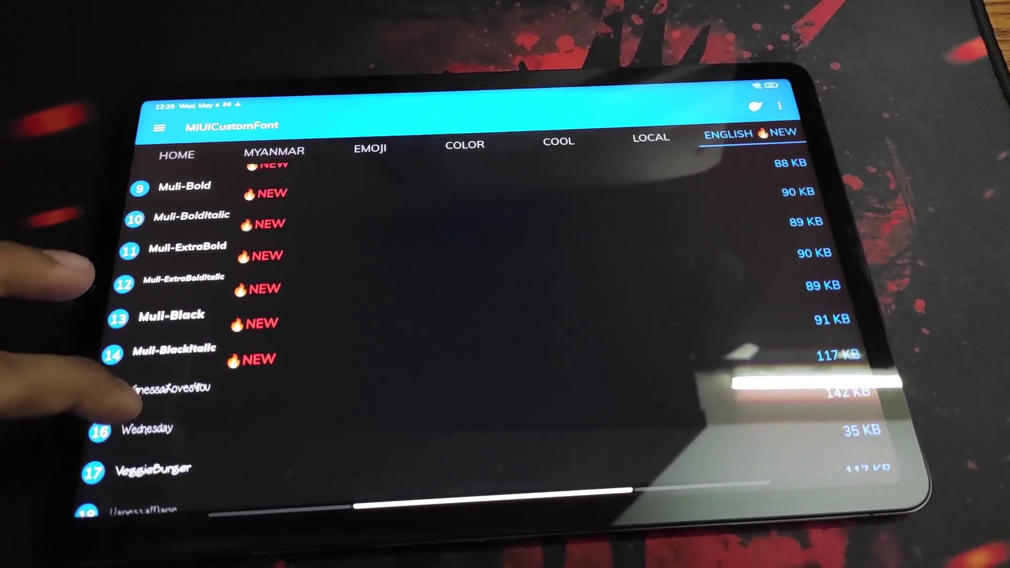
pyautogui.scroll(-5, 158, 316)
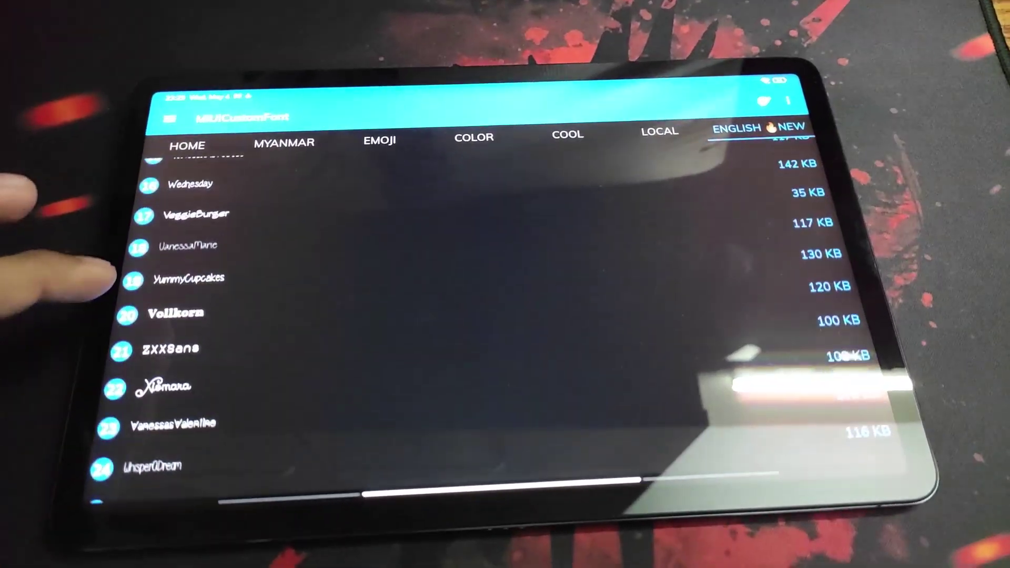
pyautogui.scroll(-15, 158, 316)
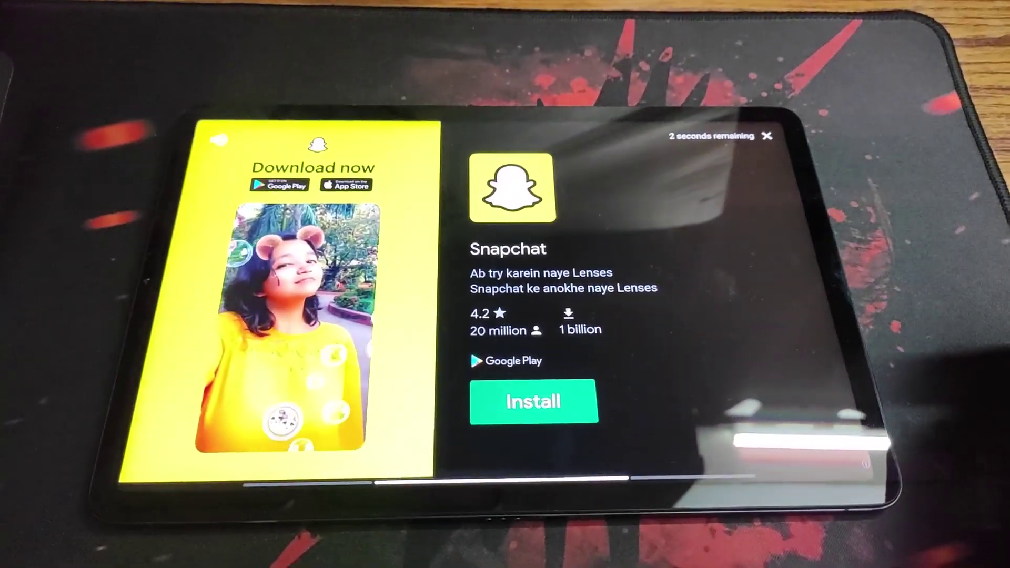
# Dismiss the Snapchat ad to reach the Rosemary font preview (1.25 MB)
pyautogui.click(505, 414)
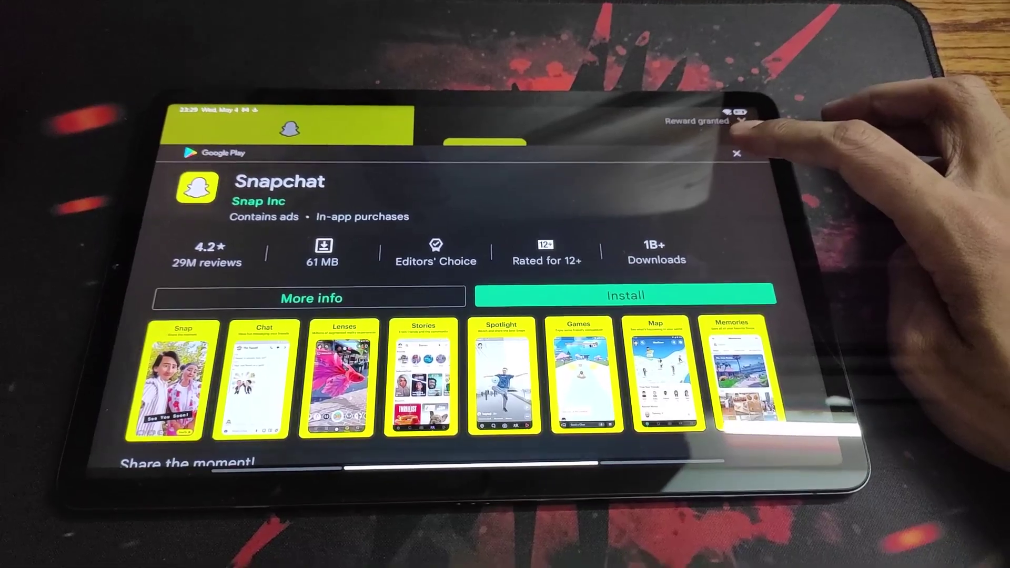
pyautogui.click(748, 126)
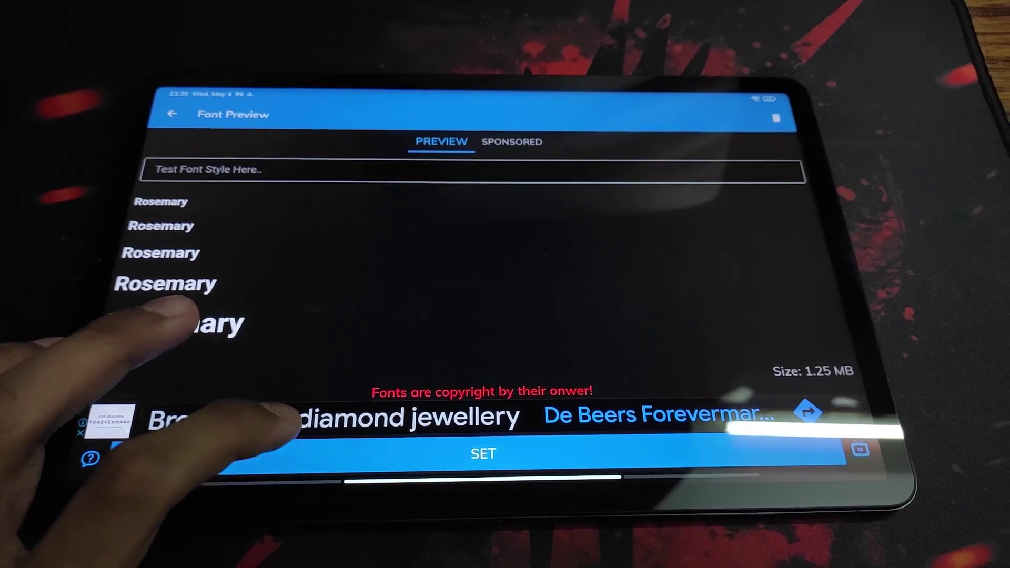
# Apply Rosemary with SET, pick an install method, and confirm the restart note
pyautogui.click(272, 454)
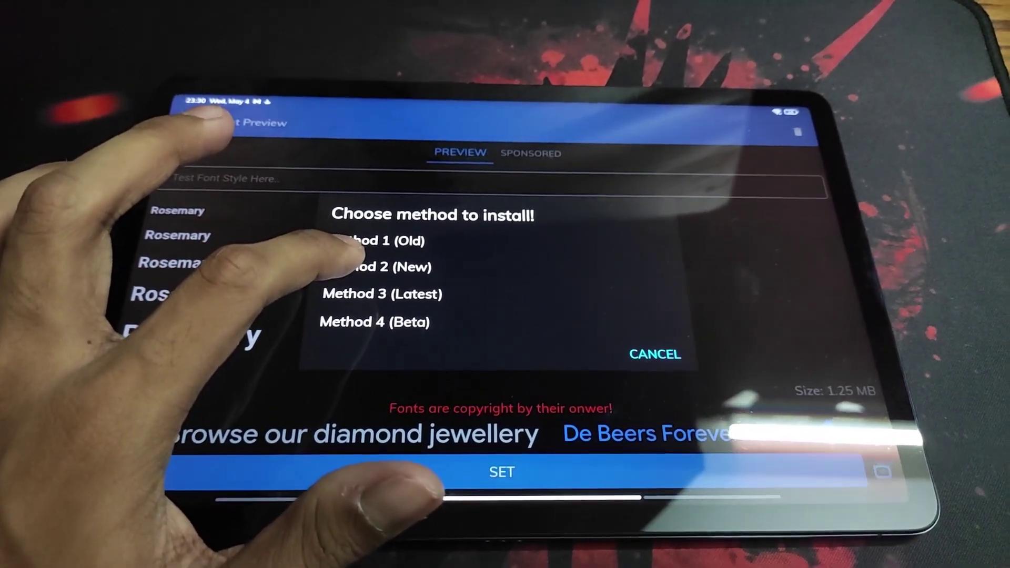
pyautogui.click(348, 239)
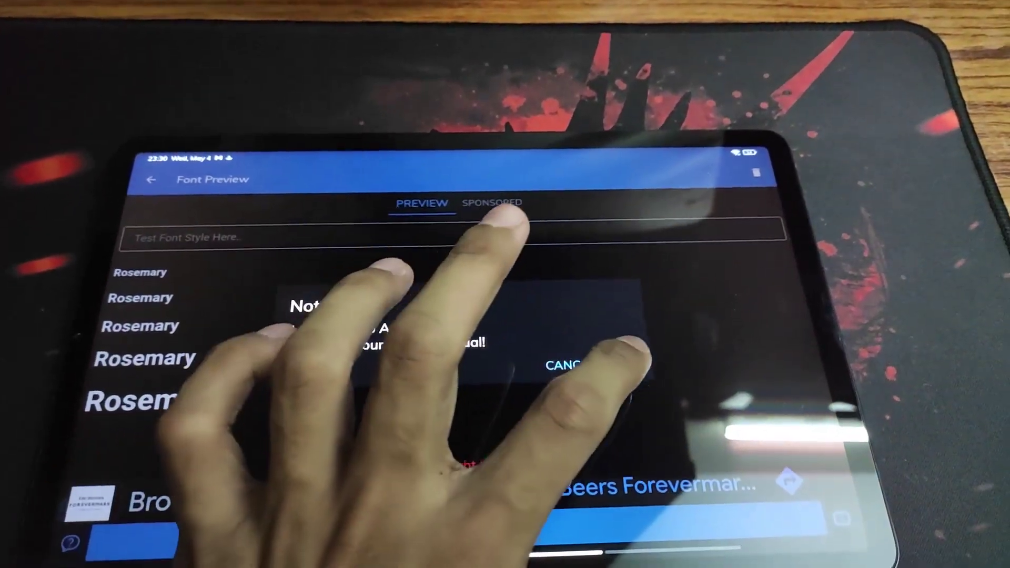
pyautogui.click(664, 313)
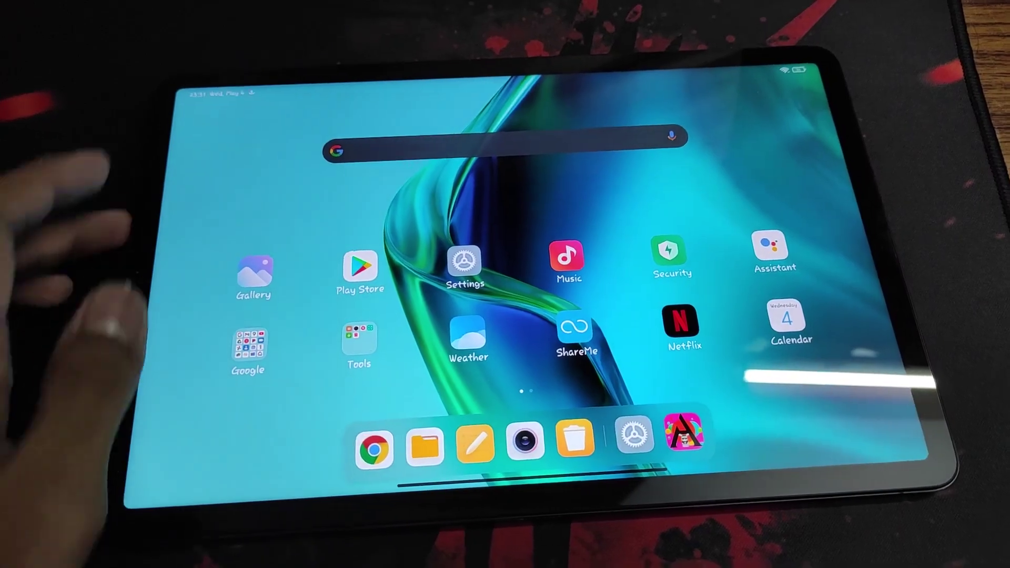
pyautogui.moveTo(198, 93); pyautogui.dragTo(189, 149)
pyautogui.moveTo(190, 317); pyautogui.dragTo(226, 112)
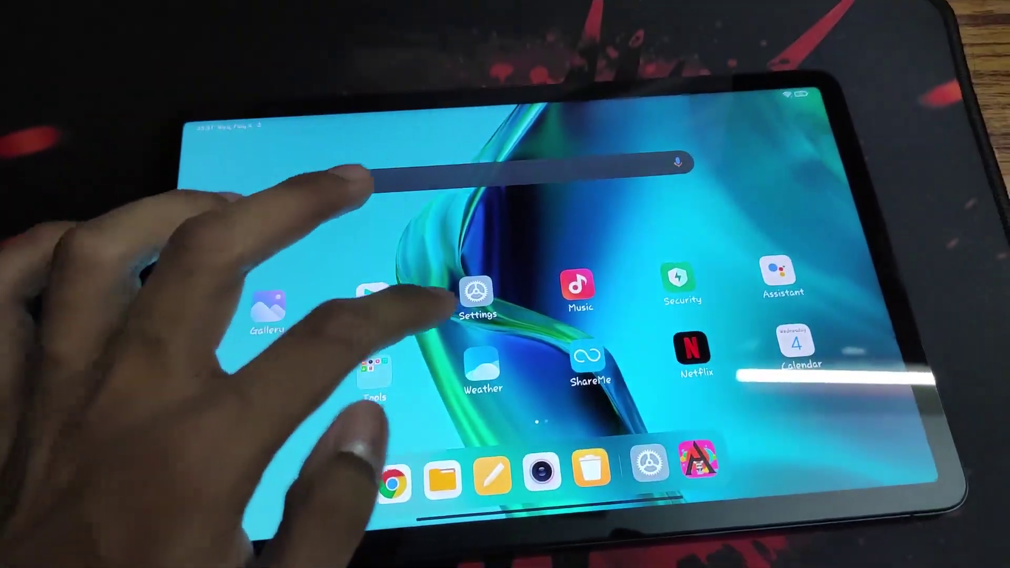
pyautogui.click(473, 289)
pyautogui.moveTo(277, 394); pyautogui.dragTo(276, 158)
pyautogui.click(271, 337)
pyautogui.click(217, 431)
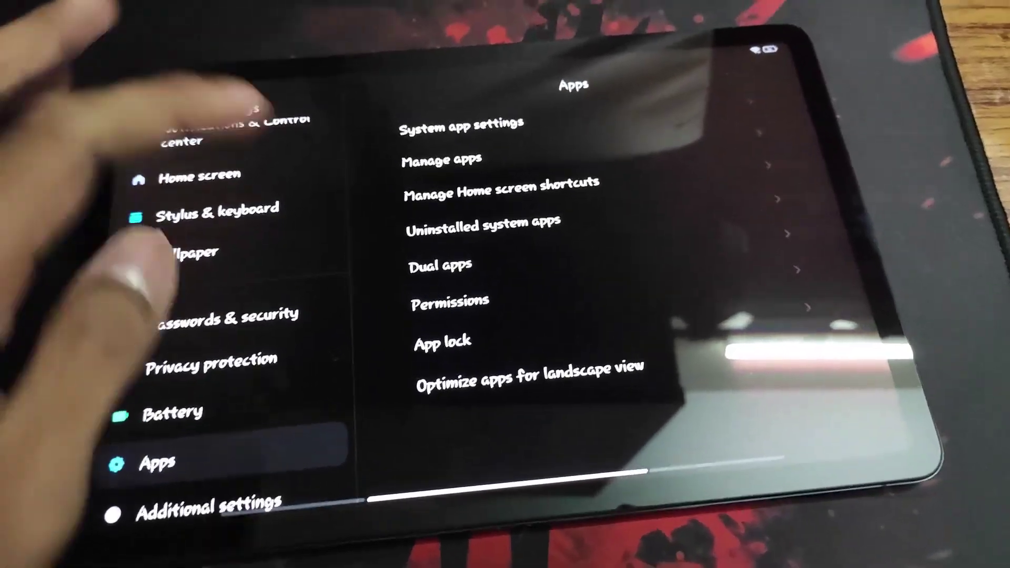
pyautogui.moveTo(178, 276); pyautogui.dragTo(300, 269)
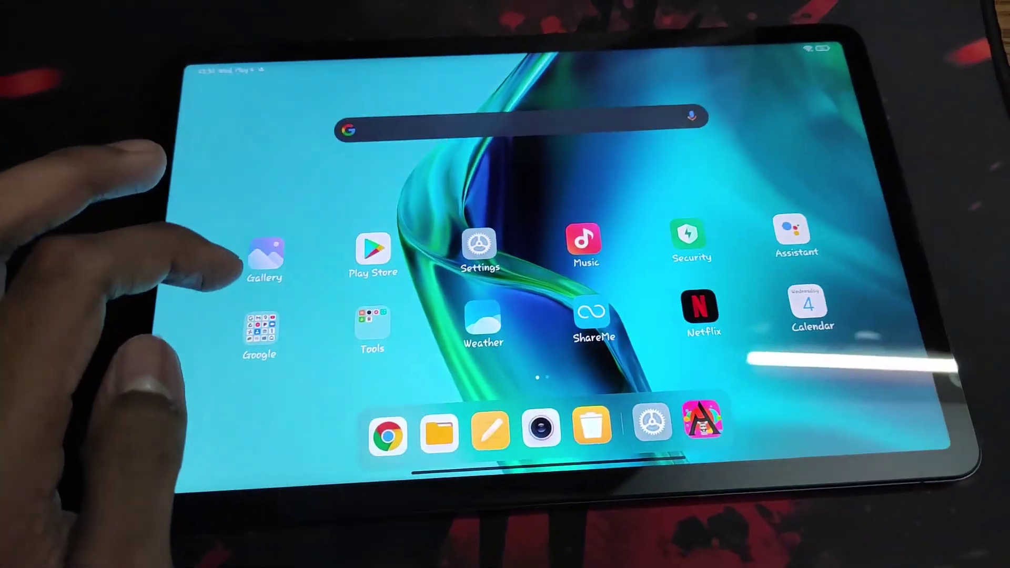